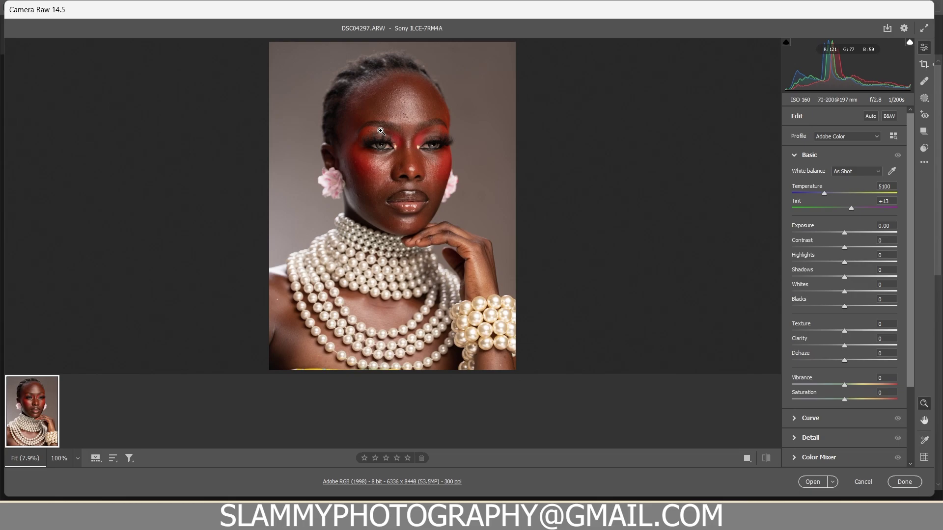
# After a quick zoom on the eyes, replace Adobe Color with the Camera Matching Standard profile
pyautogui.moveTo(388, 112); pyautogui.dragTo(455, 187)
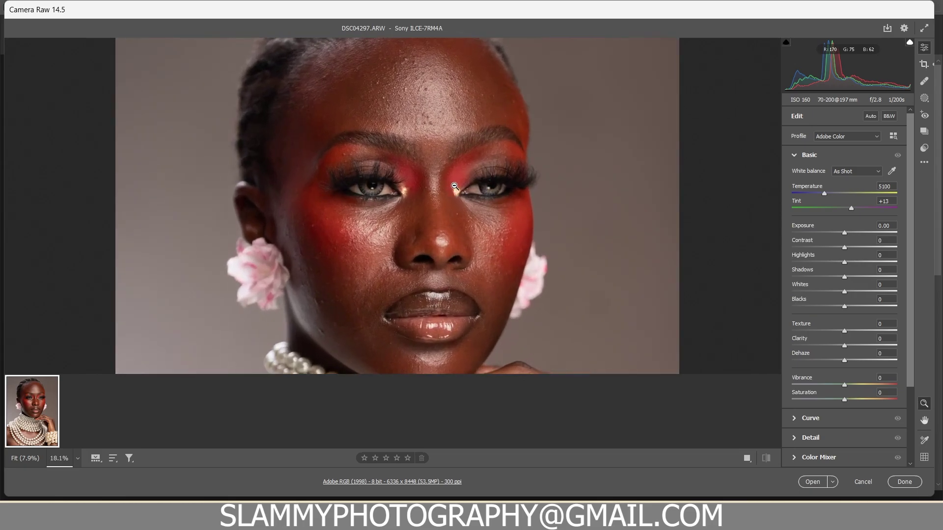
pyautogui.keyDown('alt'); pyautogui.click(454, 187); pyautogui.keyUp('alt')
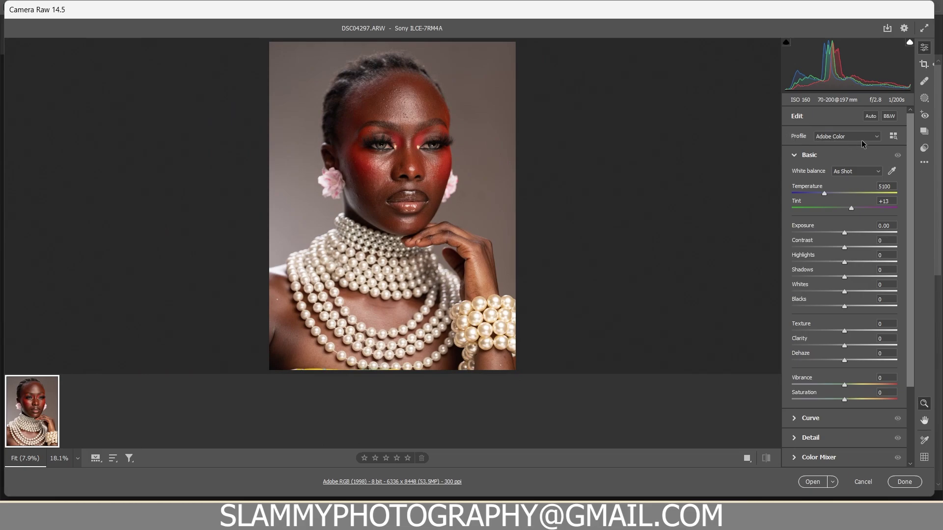
pyautogui.click(891, 138)
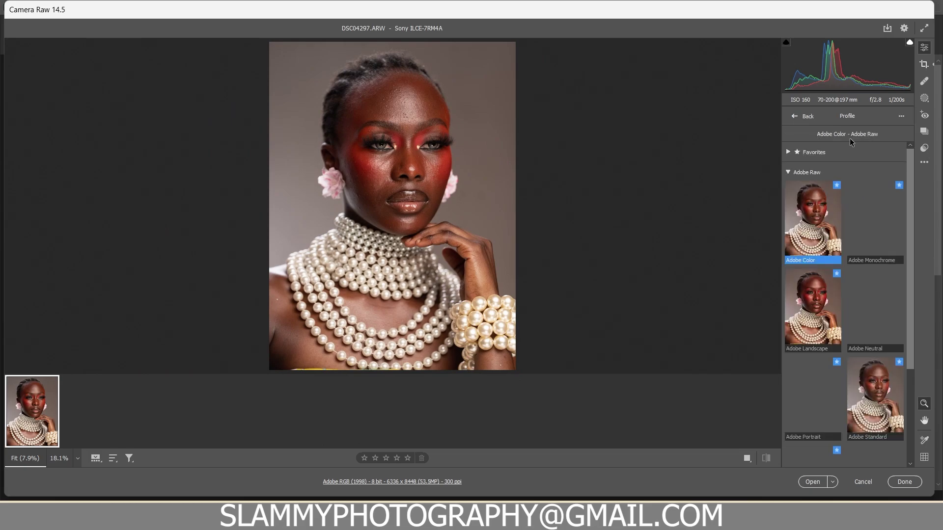
pyautogui.click(788, 172)
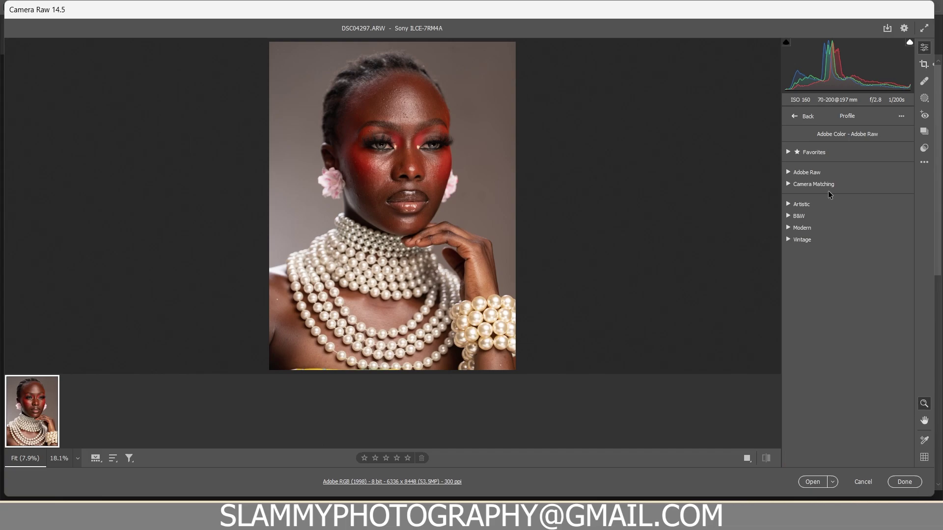
pyautogui.click(788, 184)
pyautogui.scroll(-3, 802, 392)
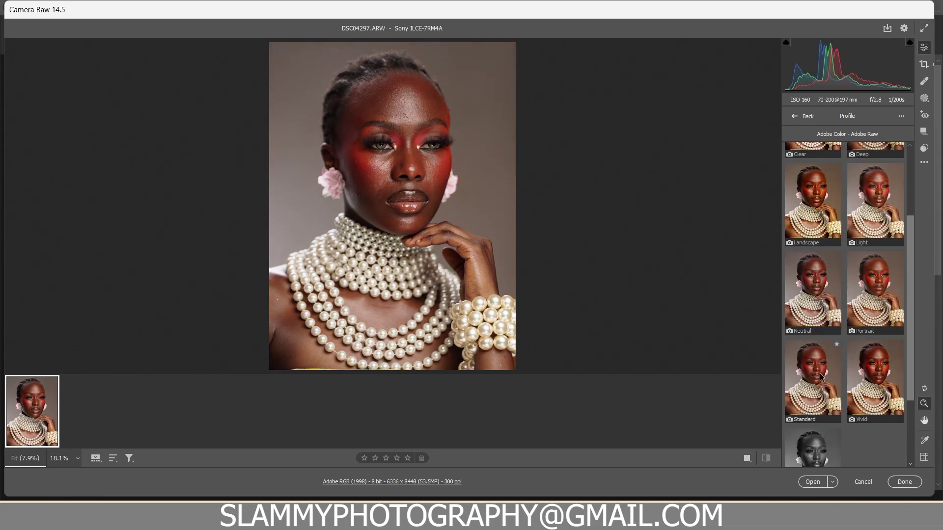
pyautogui.click(806, 378)
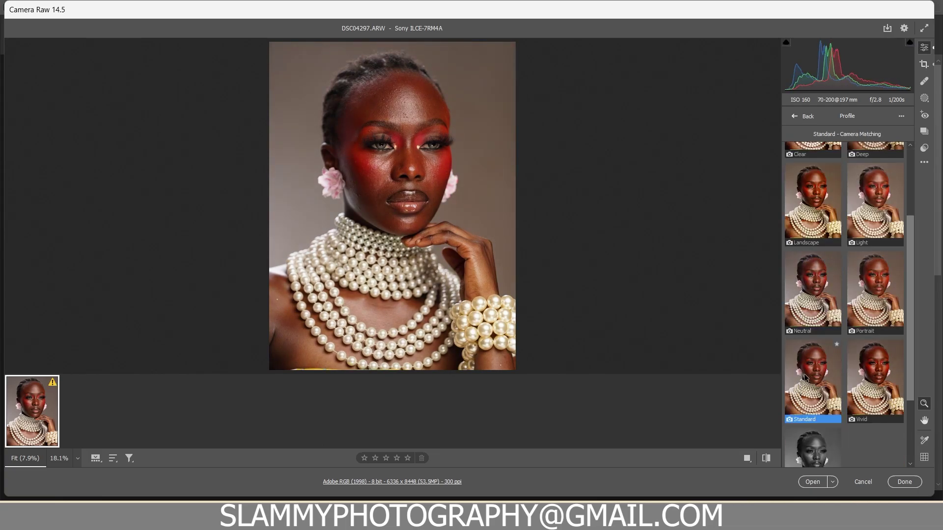
pyautogui.click(796, 118)
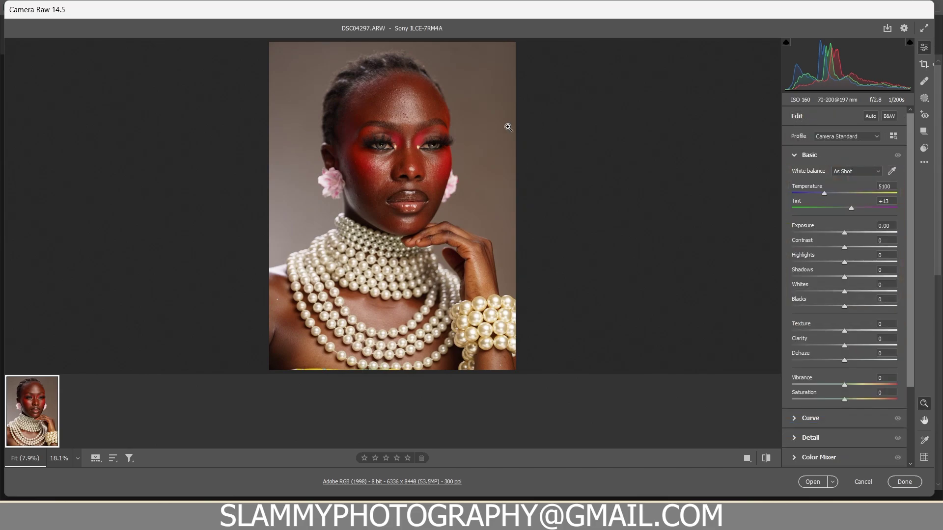
# Compare Camera Standard against the original around the eyes, then pick the White Balance eyedropper
pyautogui.click(765, 457)
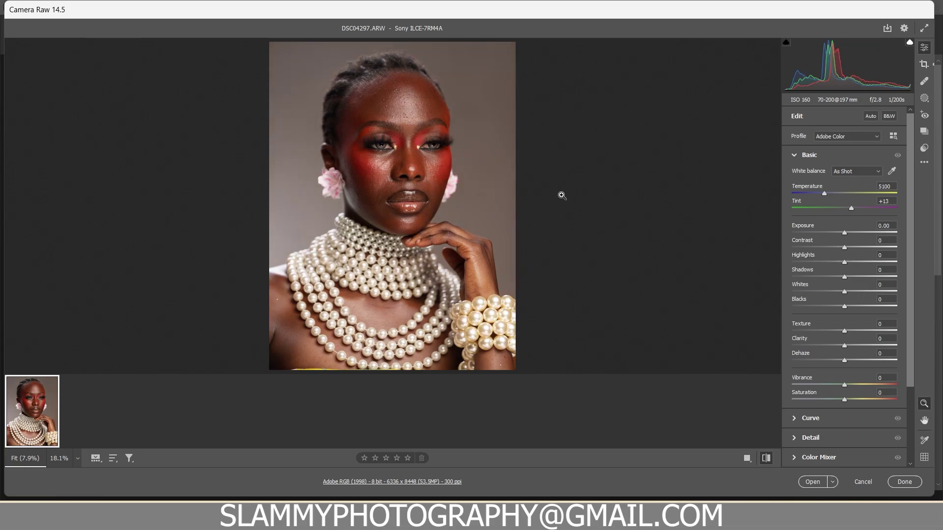
pyautogui.click(767, 461)
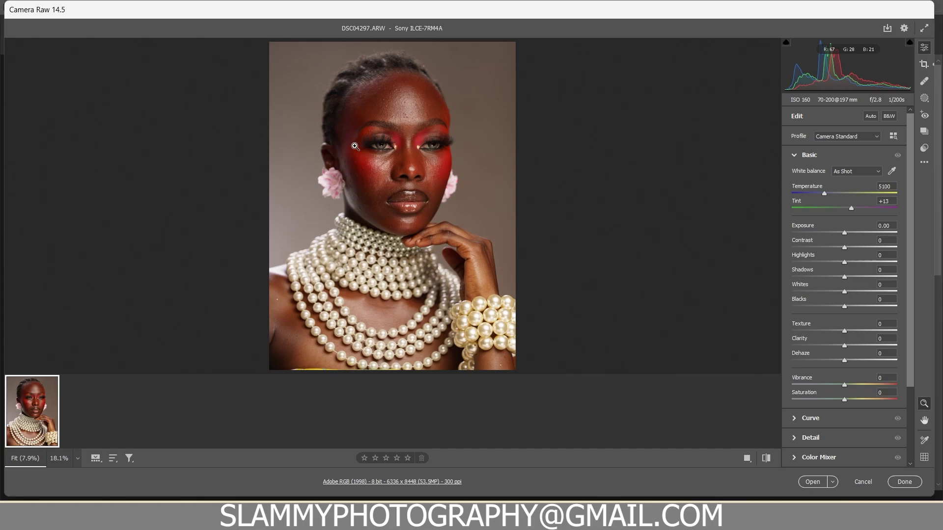
pyautogui.moveTo(379, 120); pyautogui.dragTo(435, 214)
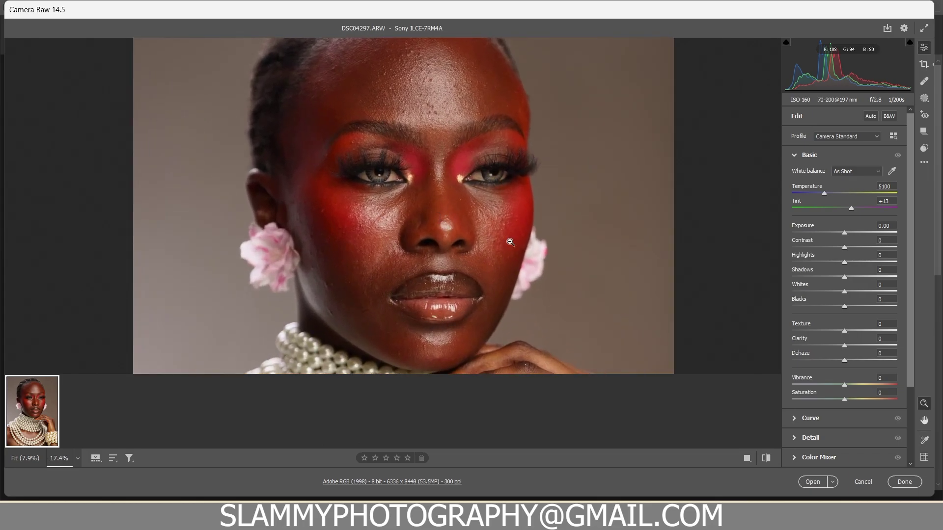
pyautogui.click(765, 458)
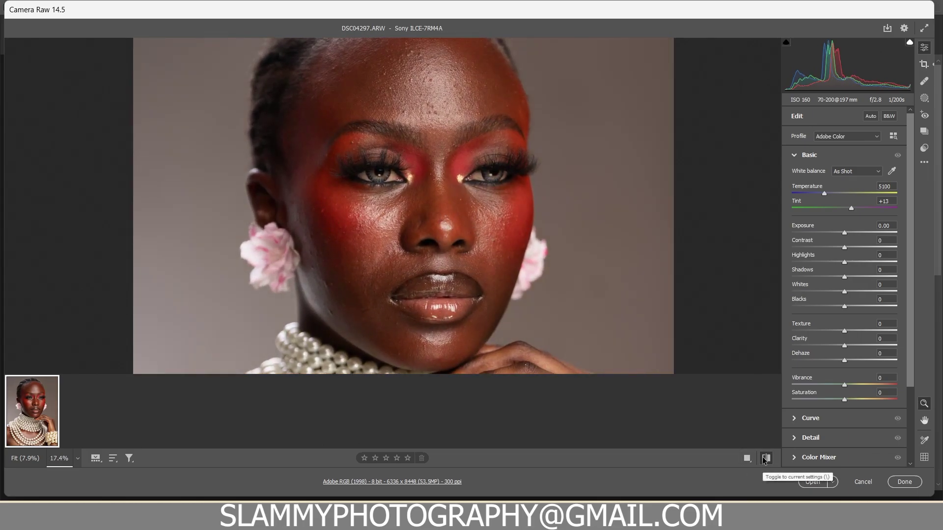
pyautogui.click(765, 458)
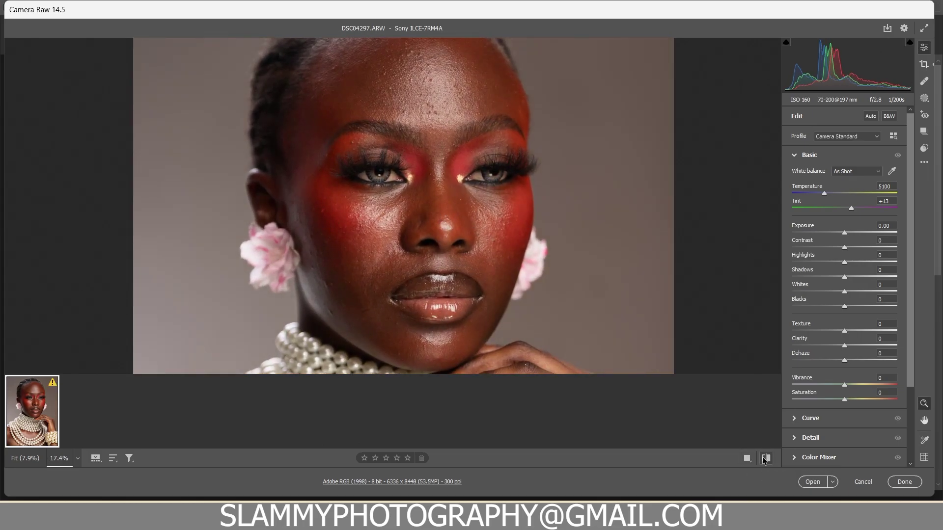
pyautogui.keyDown('alt'); pyautogui.click(486, 231); pyautogui.keyUp('alt')
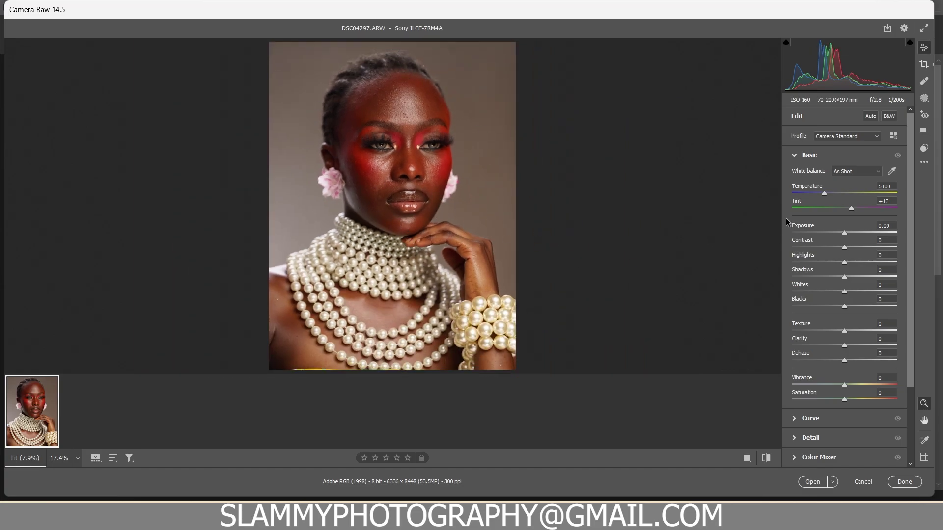
pyautogui.click(892, 171)
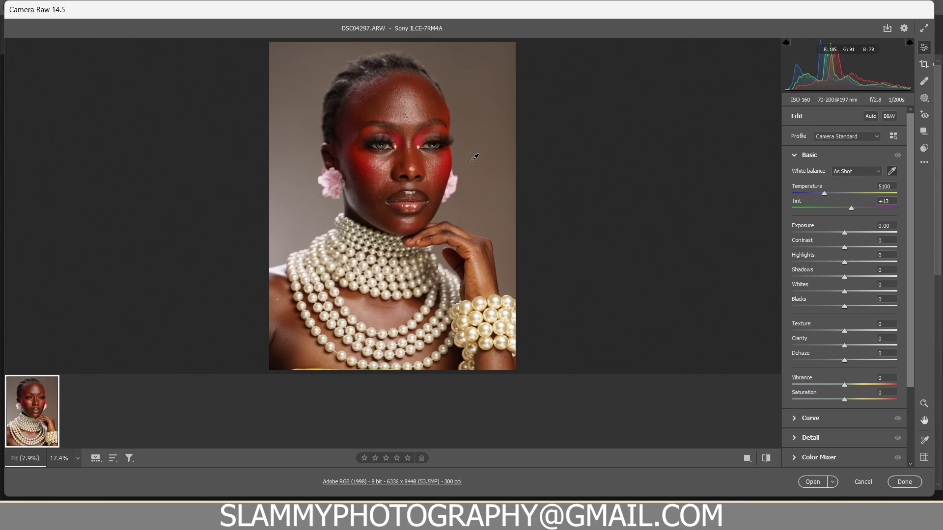
# Sample the grey background for a cooler 4200 / +2 tint white balance and compare with the original
pyautogui.click(491, 123)
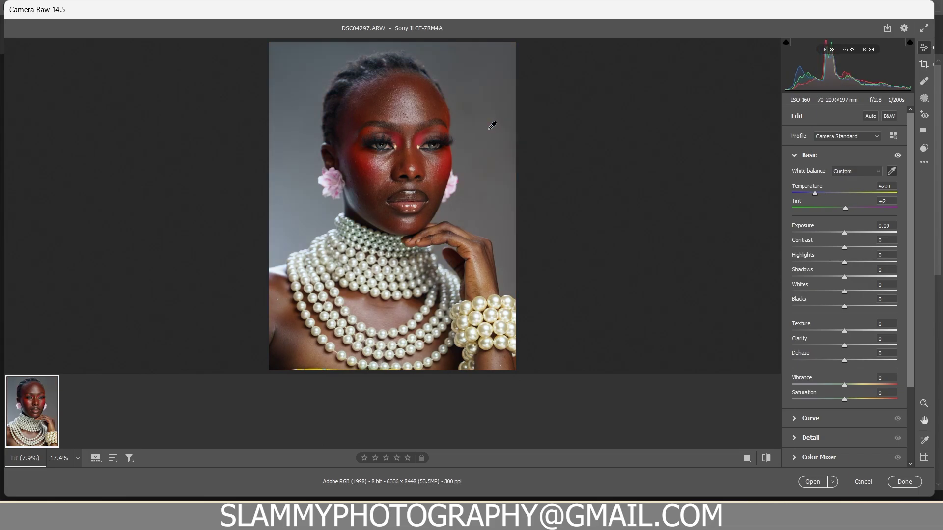
pyautogui.click(766, 458)
pyautogui.click(766, 458)
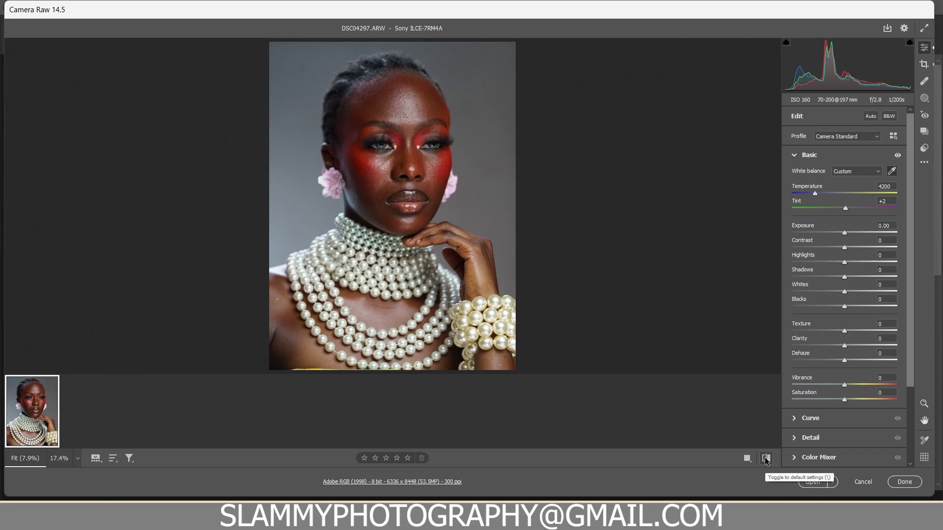
pyautogui.click(766, 458)
pyautogui.click(766, 458)
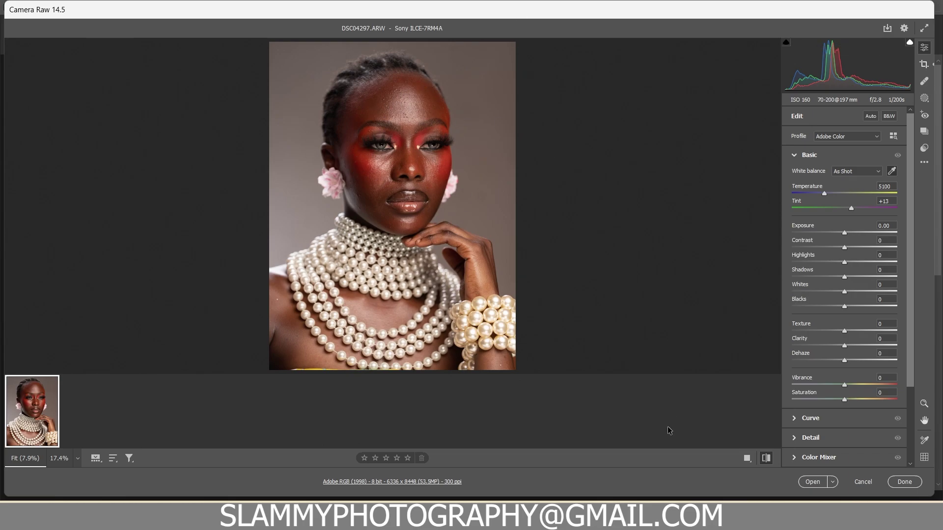
pyautogui.click(767, 458)
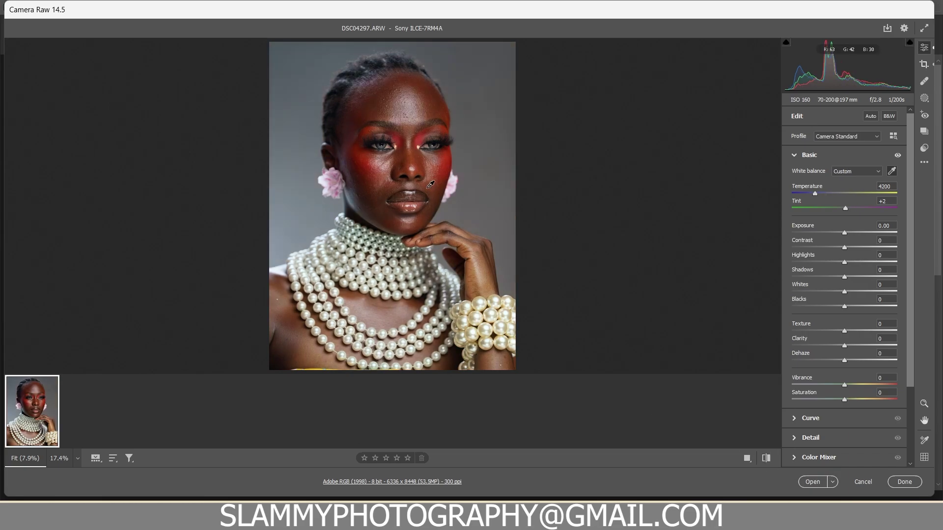
# Check the face up close, then open DSC04297.ARW in Photoshop
pyautogui.click(891, 171)
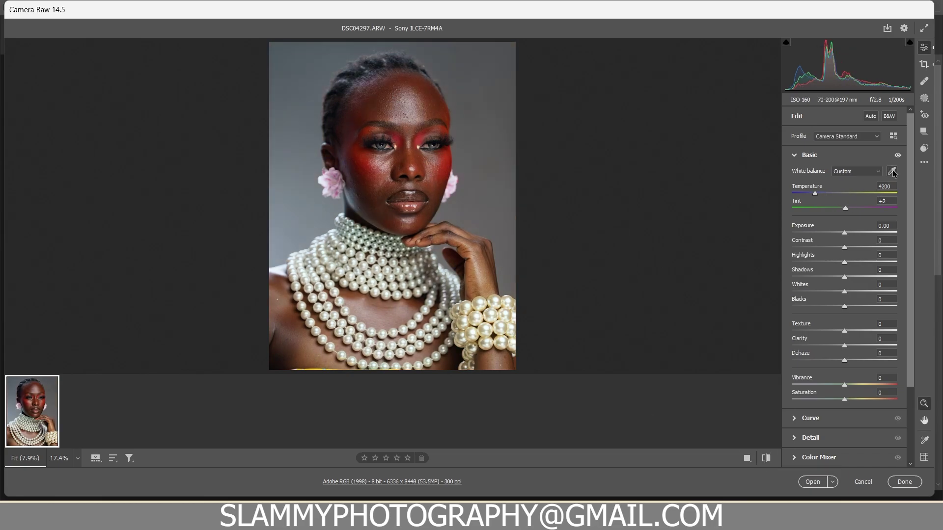
pyautogui.click(393, 99)
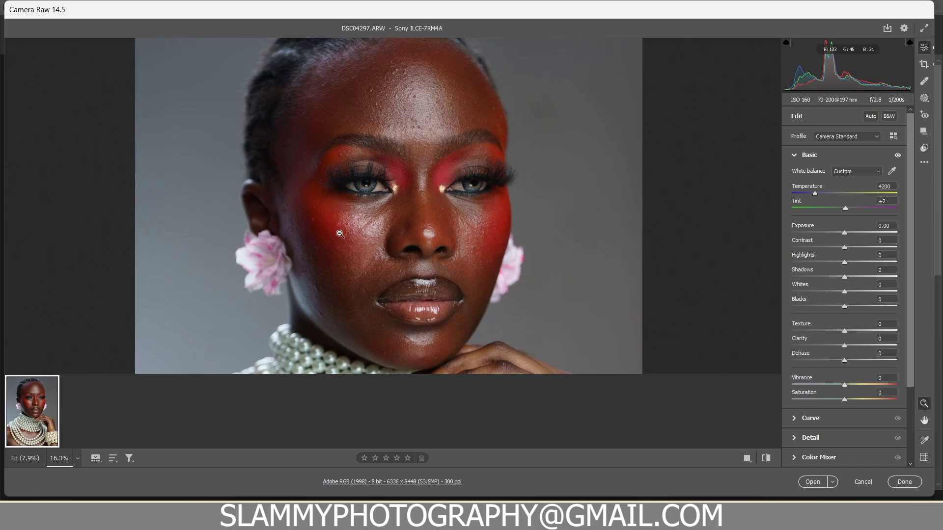
pyautogui.keyDown('alt'); pyautogui.click(384, 254); pyautogui.keyUp('alt')
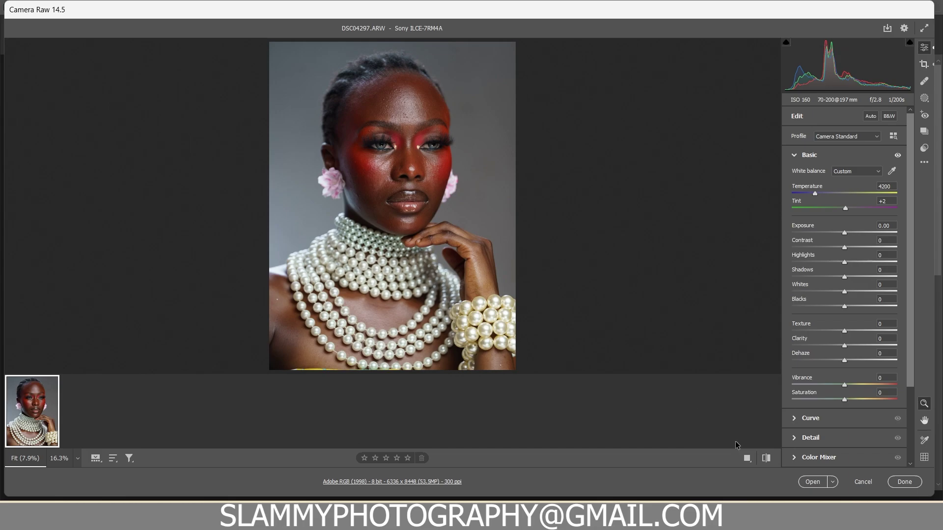
pyautogui.click(812, 482)
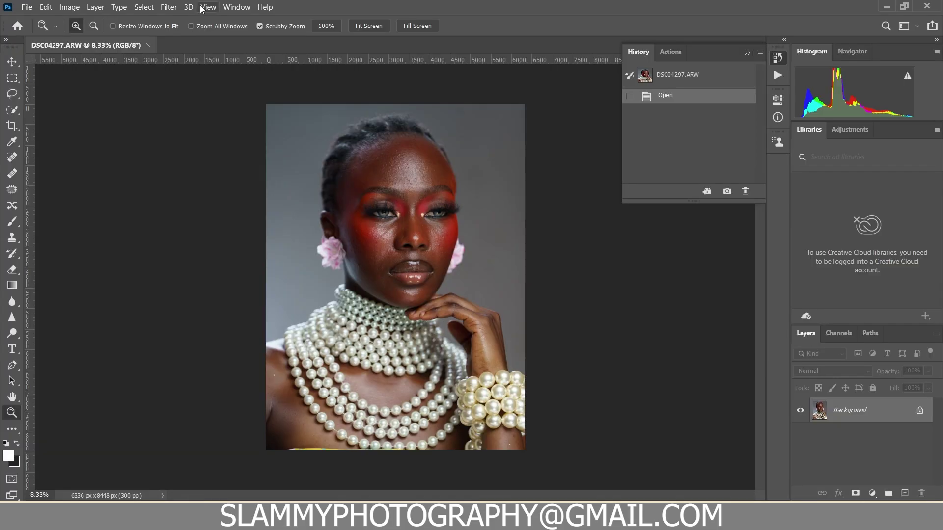
# Fit the image on screen, zoom to the face, and run the AutoFix FS -R action
pyautogui.click(208, 7)
pyautogui.click(240, 119)
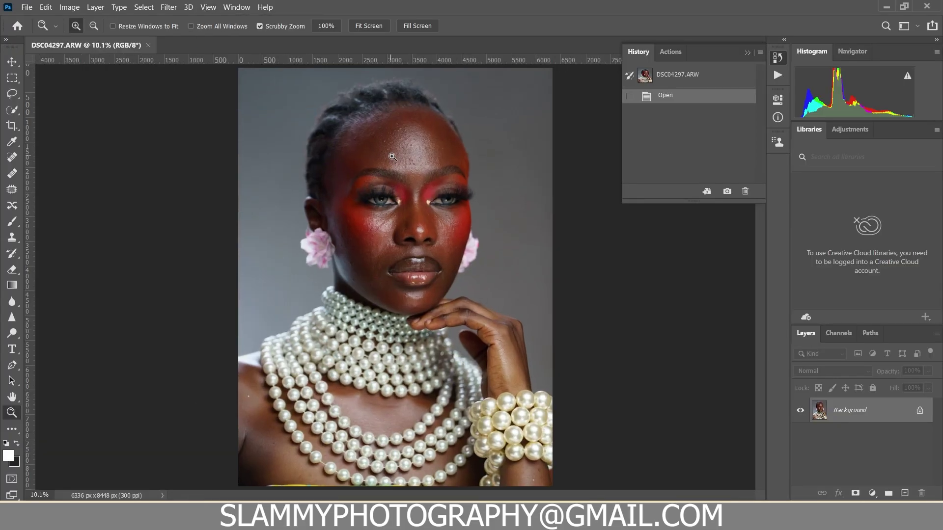
pyautogui.moveTo(392, 158); pyautogui.dragTo(418, 179)
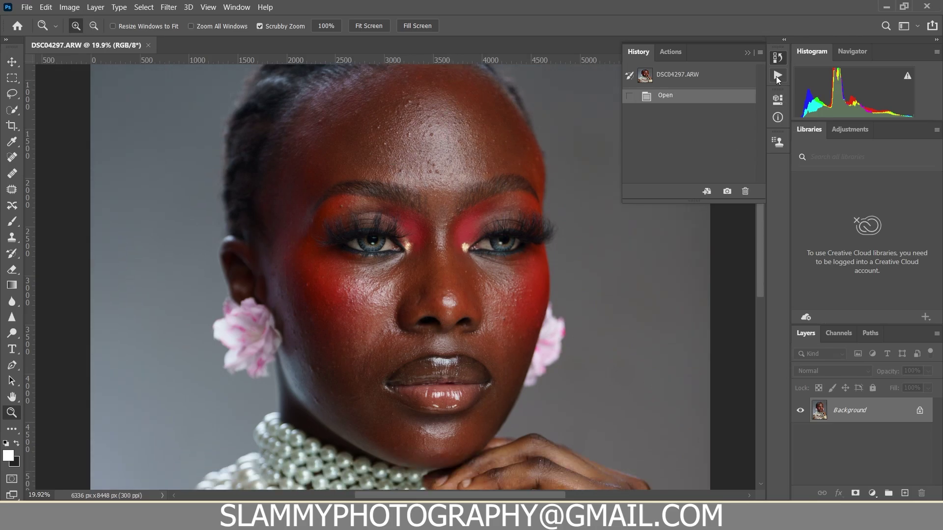
pyautogui.click(777, 75)
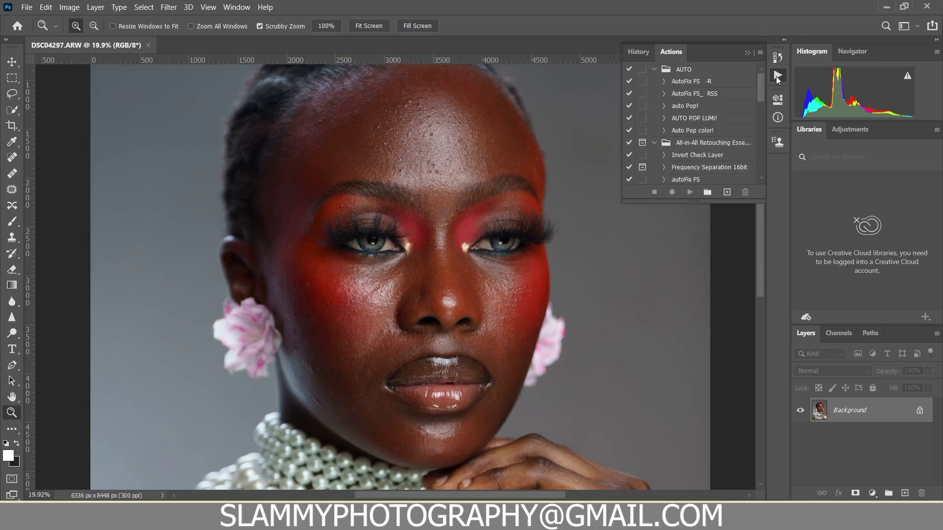
pyautogui.click(690, 82)
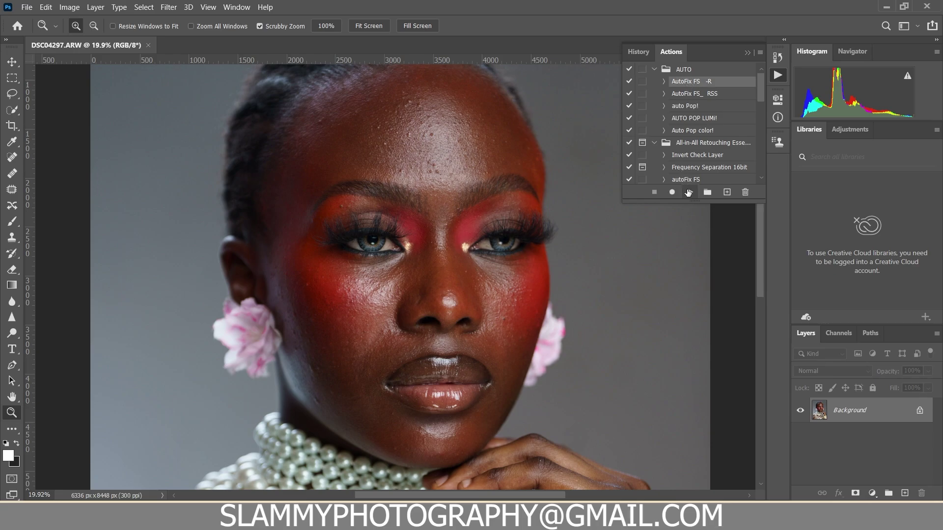
pyautogui.click(688, 192)
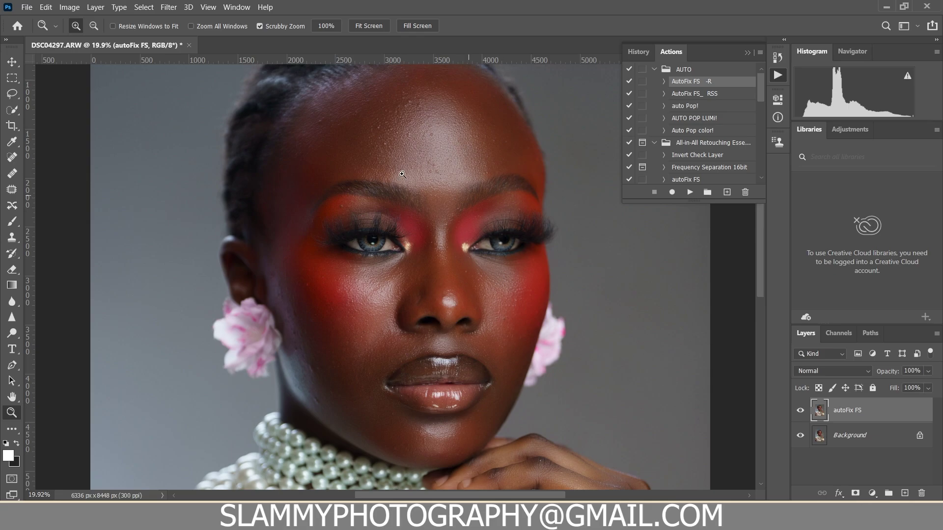
# Toggle the autoFix FS layer off and on to compare the retouch with the original
pyautogui.click(799, 411)
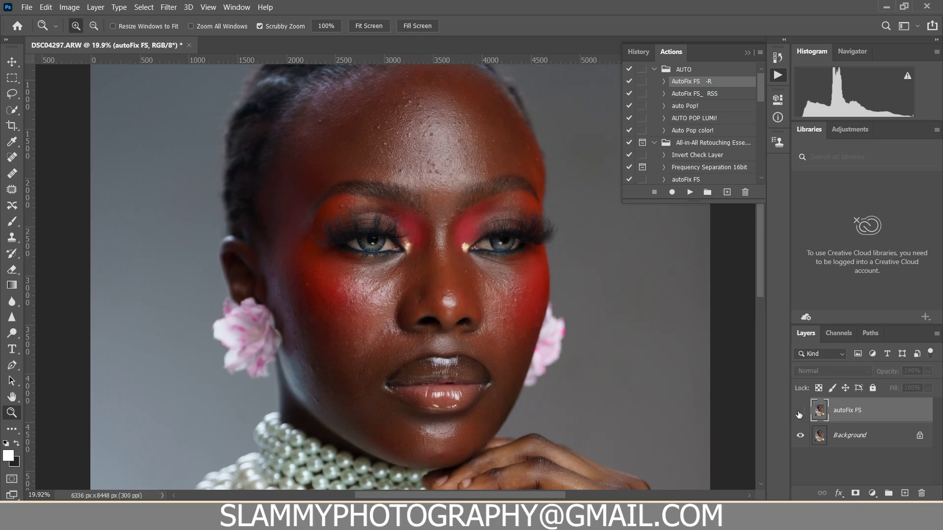
pyautogui.click(798, 412)
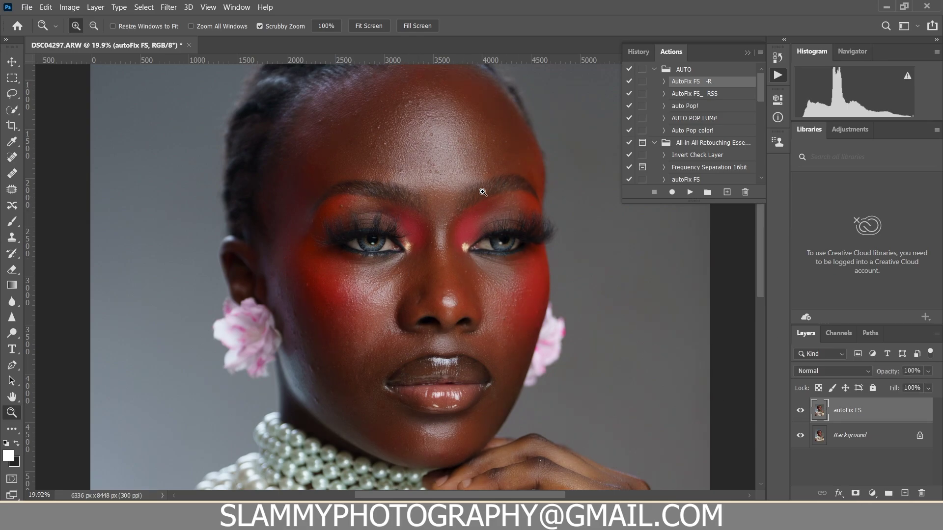
pyautogui.moveTo(459, 143); pyautogui.dragTo(444, 168)
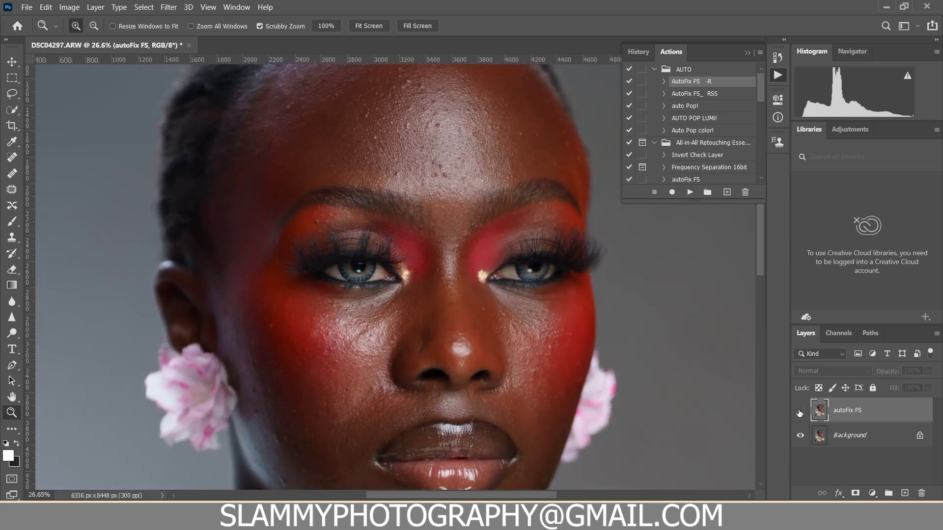
# Heal the small blemishes along the jaw with the Spot Healing Brush
pyautogui.scroll(-1, 427, 359)
pyautogui.click(12, 157)
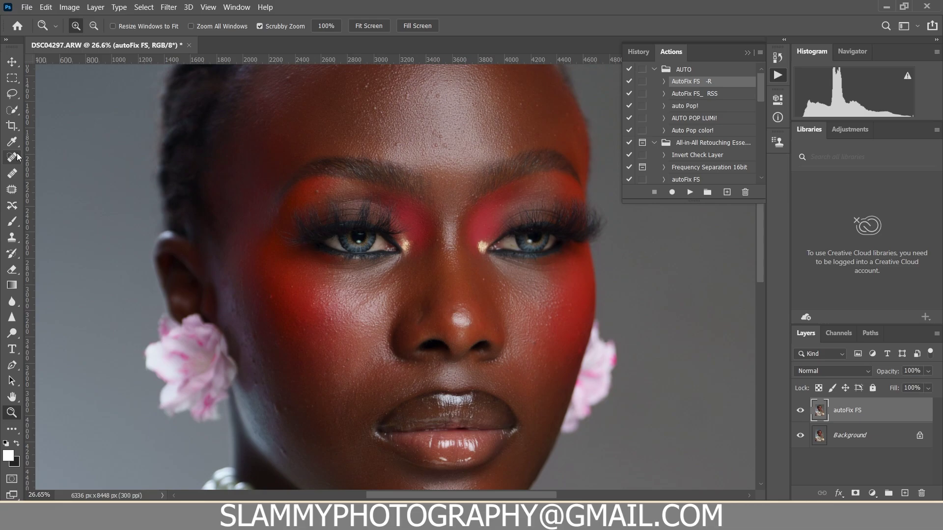
pyautogui.moveTo(286, 413)
pyautogui.mouseDown()
pyautogui.moveTo(281, 404)
pyautogui.moveTo(279, 414)
pyautogui.mouseUp()
pyautogui.moveTo(287, 455); pyautogui.dragTo(284, 451)
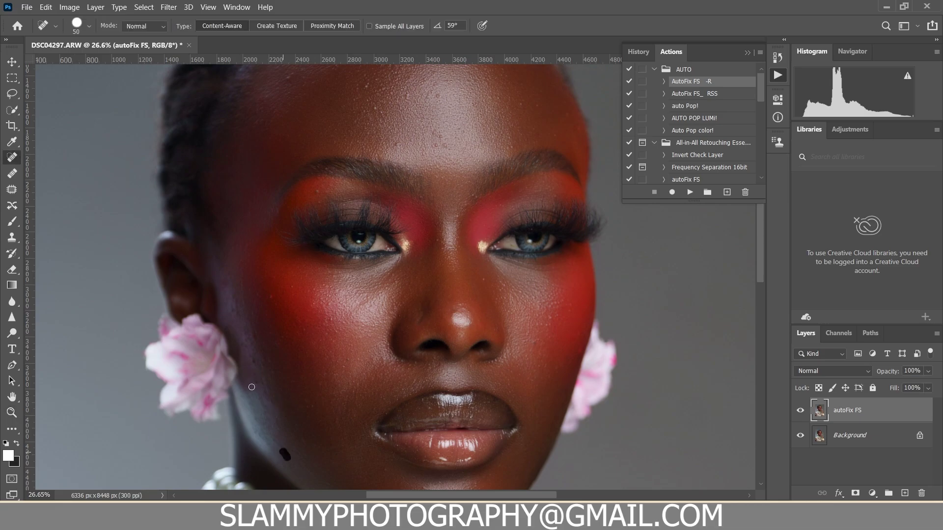
pyautogui.moveTo(252, 387); pyautogui.dragTo(254, 373)
pyautogui.scroll(2, 479, 320)
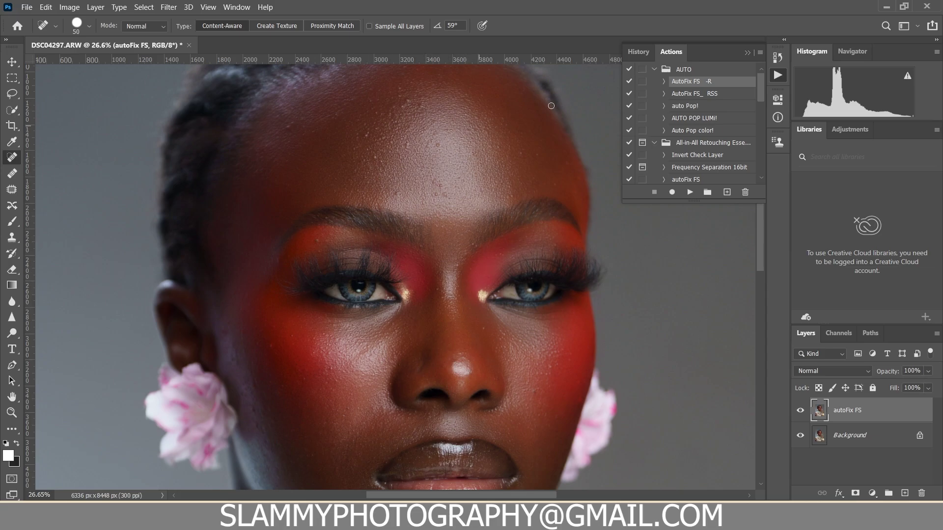
# Select the AutoFix FS_ RSS action, drop the autoFix FS layer to 73% opacity, and show History
pyautogui.click(698, 94)
pyautogui.click(690, 192)
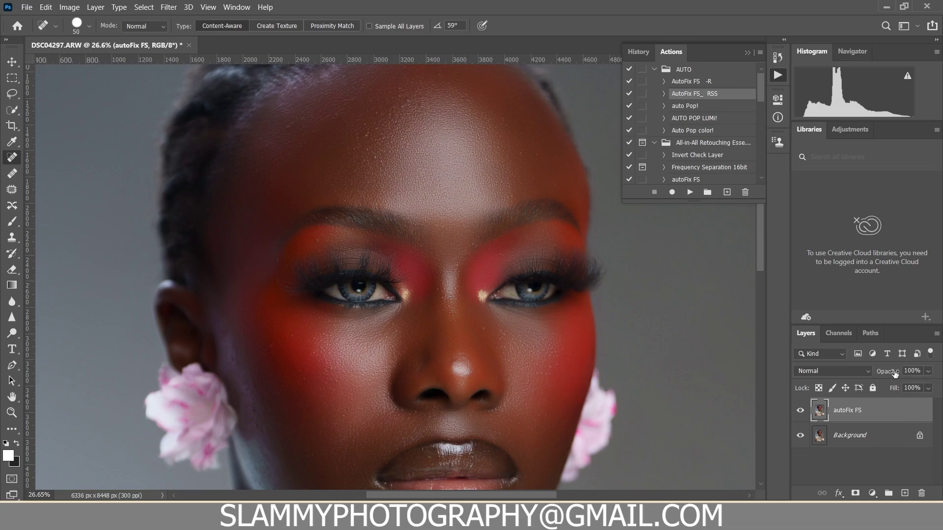
pyautogui.moveTo(894, 373); pyautogui.dragTo(874, 374)
pyautogui.click(774, 61)
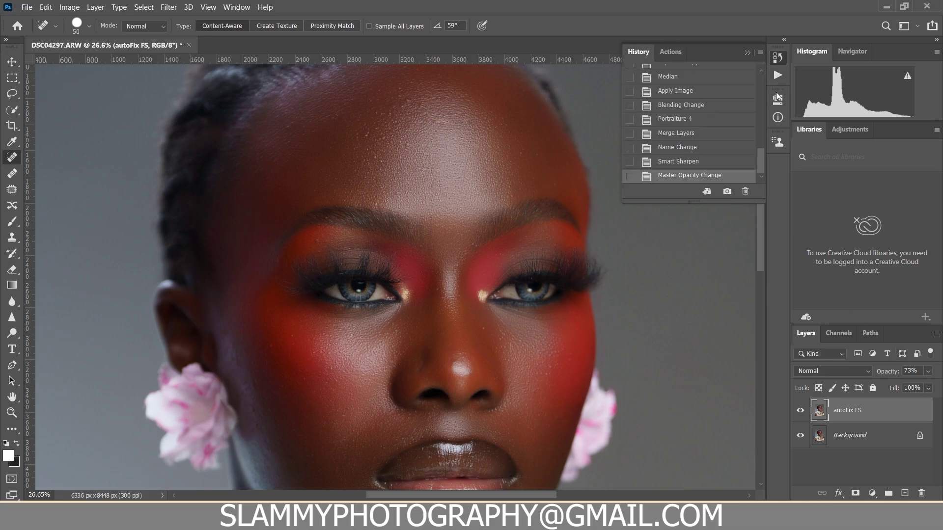
pyautogui.moveTo(760, 160); pyautogui.dragTo(762, 86)
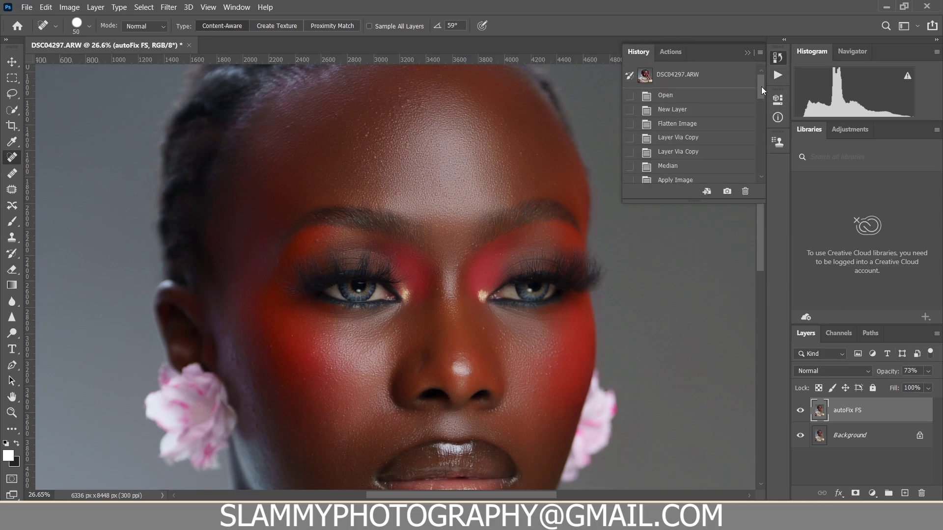
# Compare with the original DSC04297.ARW snapshot, restore the 73% opacity state, and show Actions
pyautogui.click(726, 80)
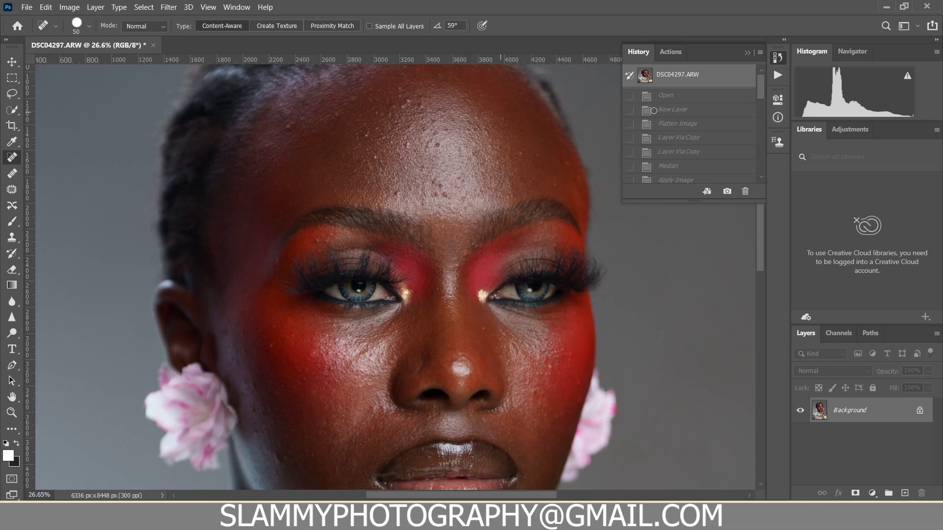
pyautogui.moveTo(762, 89); pyautogui.dragTo(744, 181)
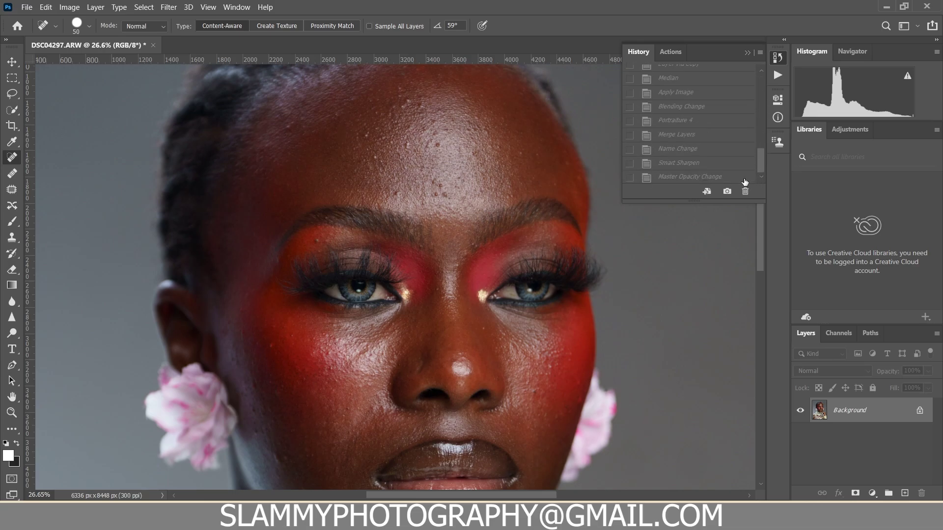
pyautogui.click(736, 175)
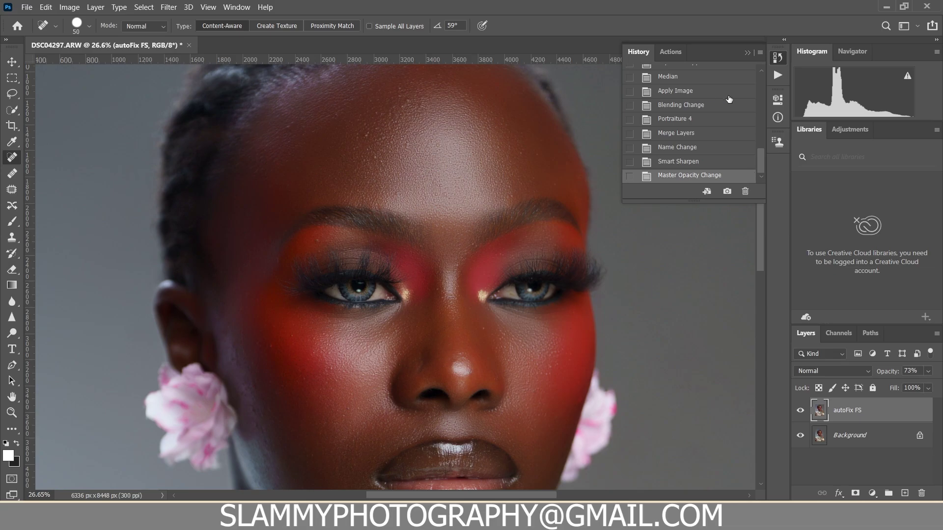
pyautogui.click(776, 76)
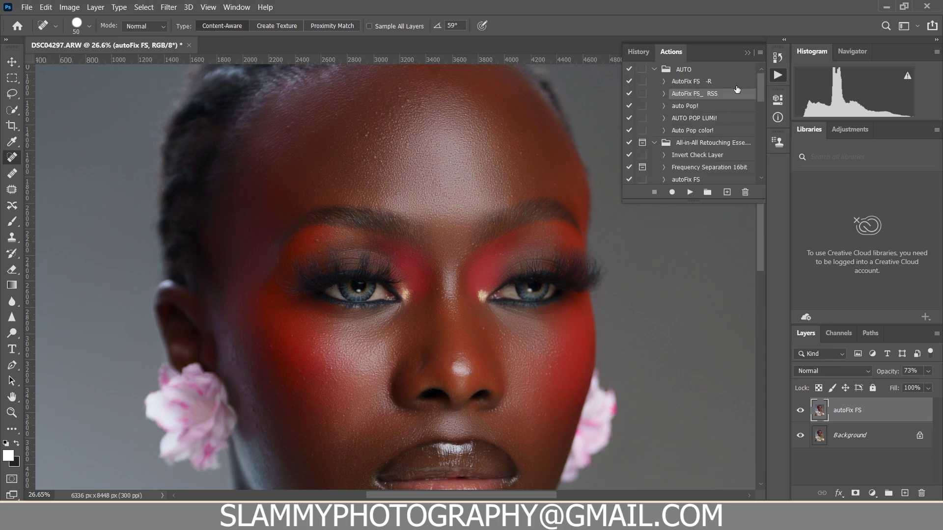